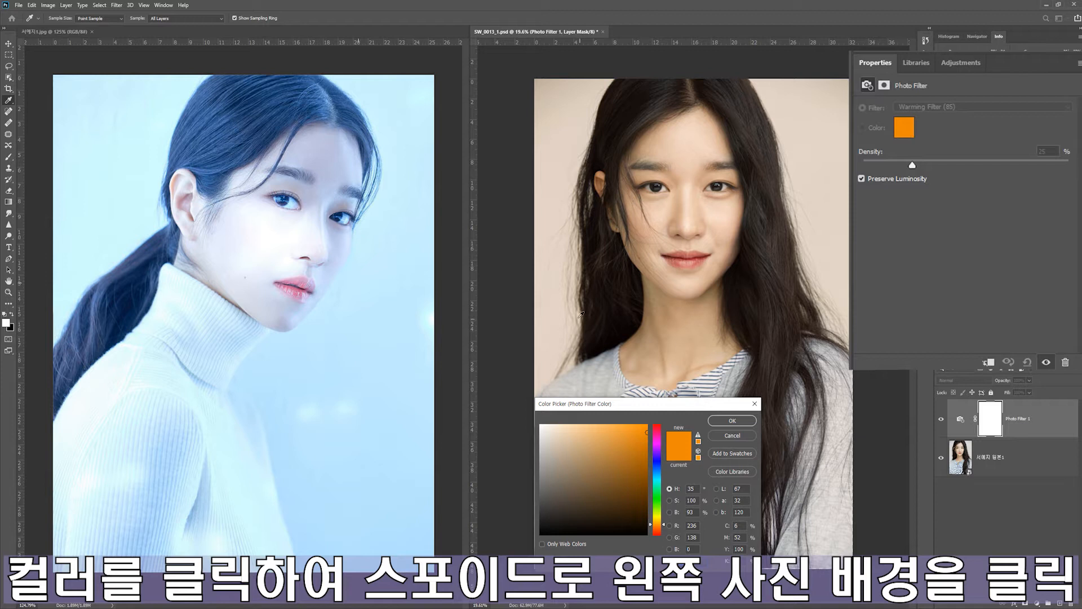
# Step: Set the Photo Filter's colour to the light blue sampled from the reference photo's background (RGB 202, 239, 255) and adjust its density
pyautogui.click(357, 276)
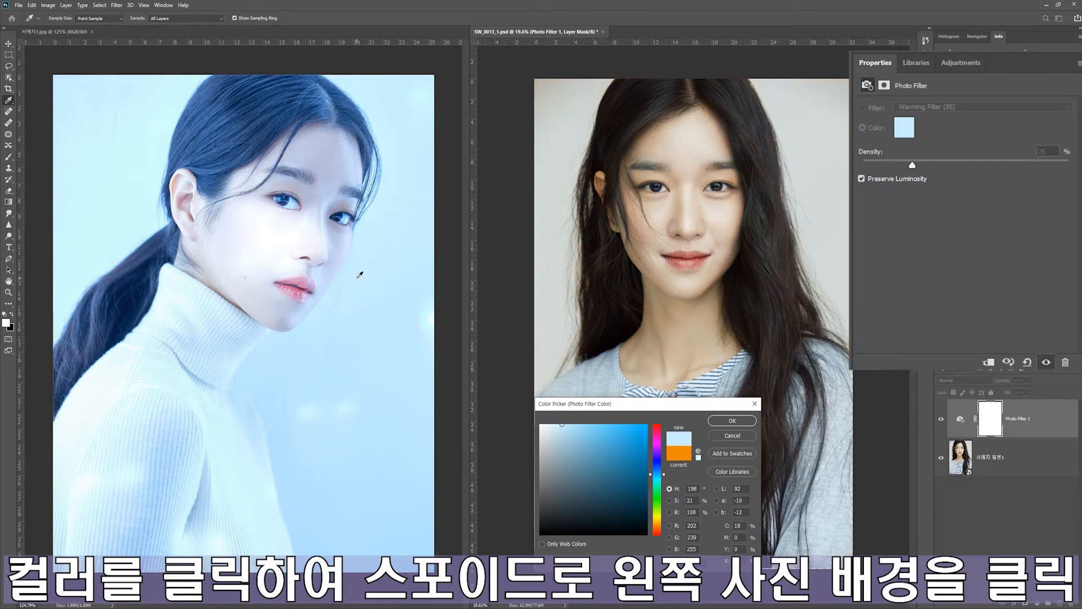
pyautogui.click(726, 420)
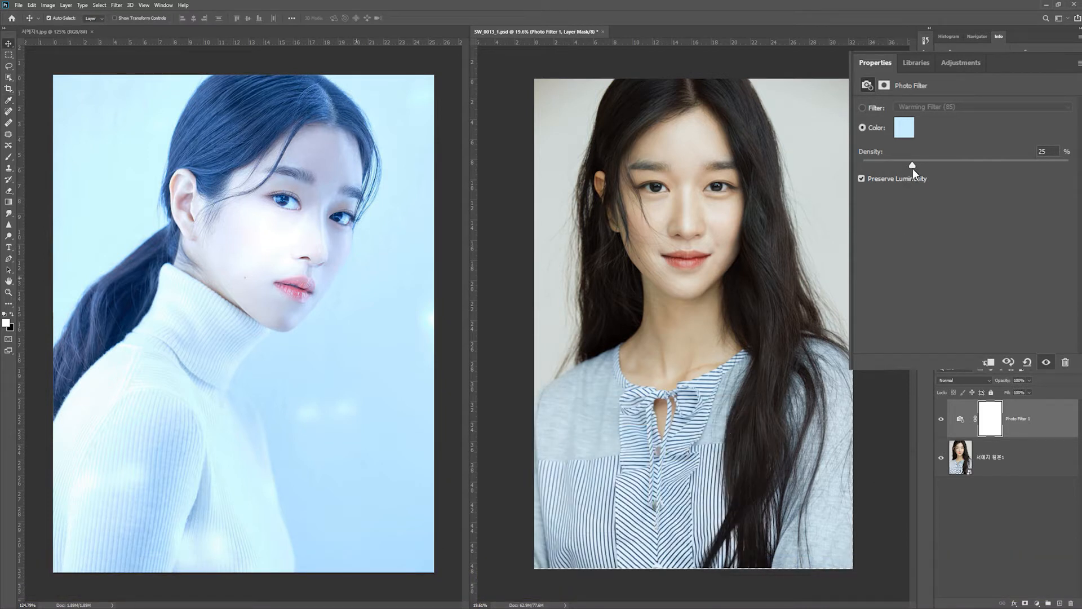
pyautogui.moveTo(912, 165); pyautogui.dragTo(865, 165)
pyautogui.moveTo(1056, 165); pyautogui.dragTo(986, 165)
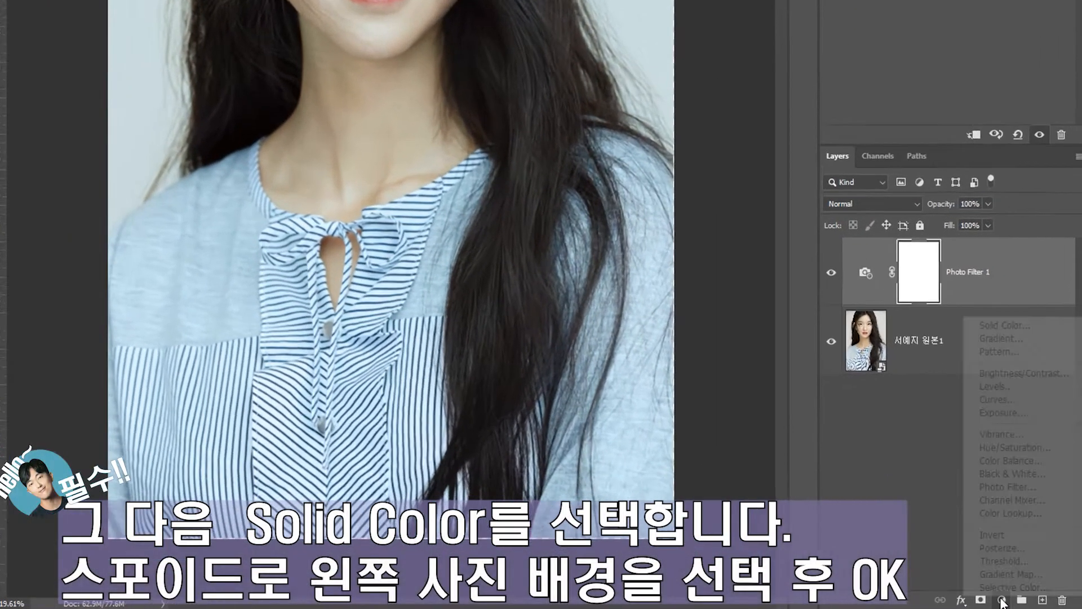
# Step: Add a Solid Color fill layer above the photo filter in the light blue of the reference photo's background
pyautogui.click(1024, 601)
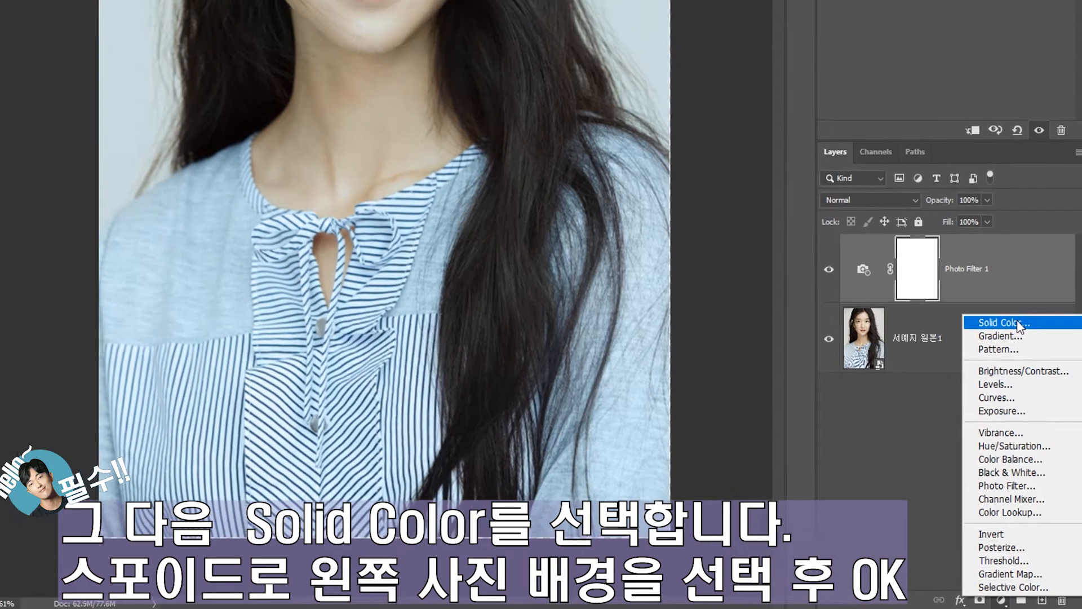
pyautogui.click(994, 289)
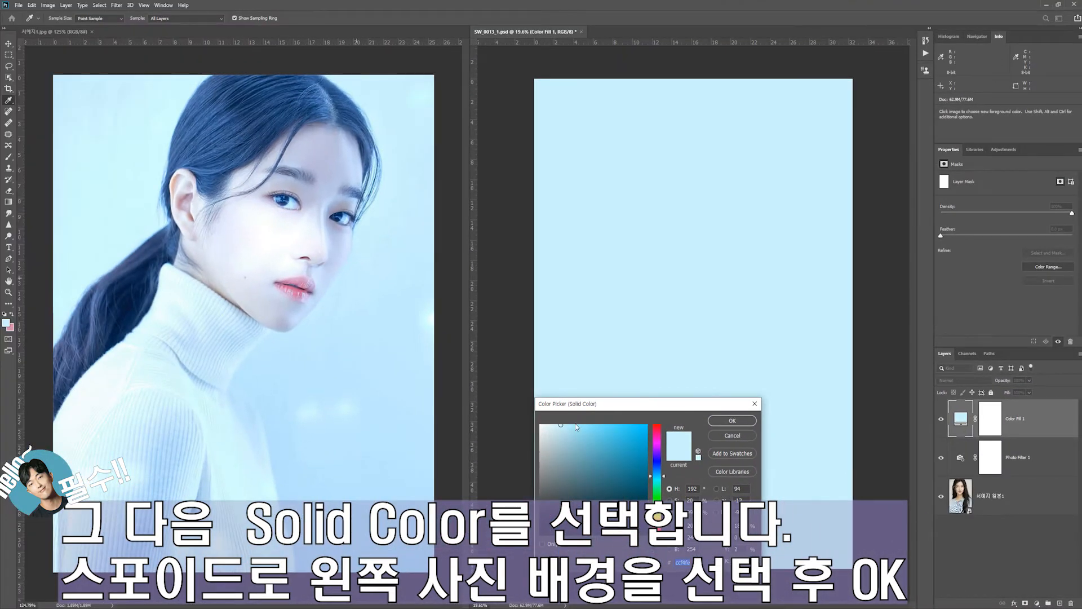
pyautogui.click(732, 420)
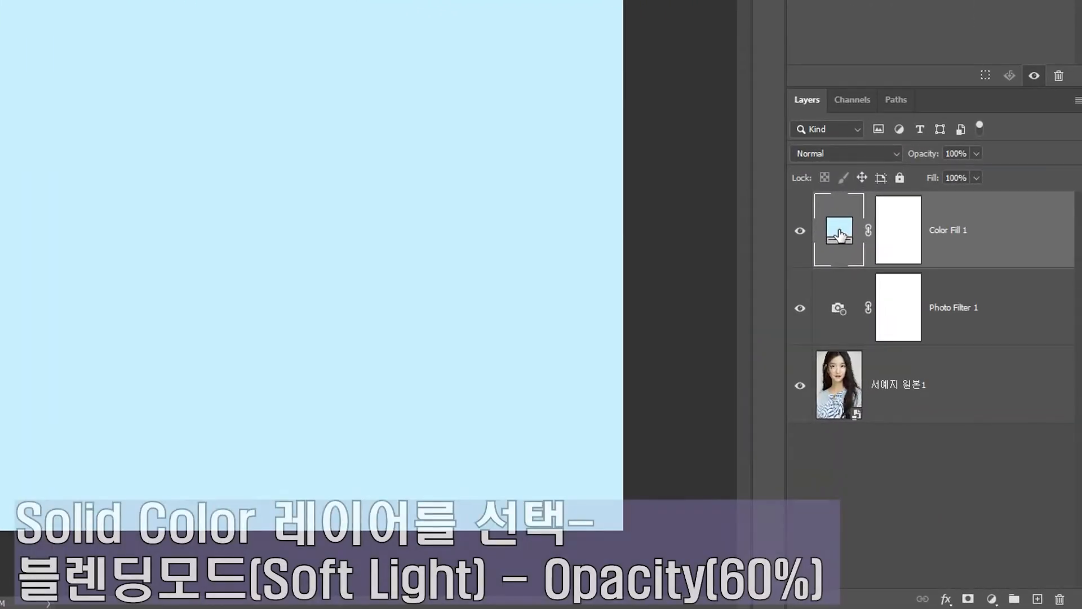
# Step: Set the colour fill layer's blend mode to Soft Light and compare the portrait with the layer hidden and shown
pyautogui.click(846, 154)
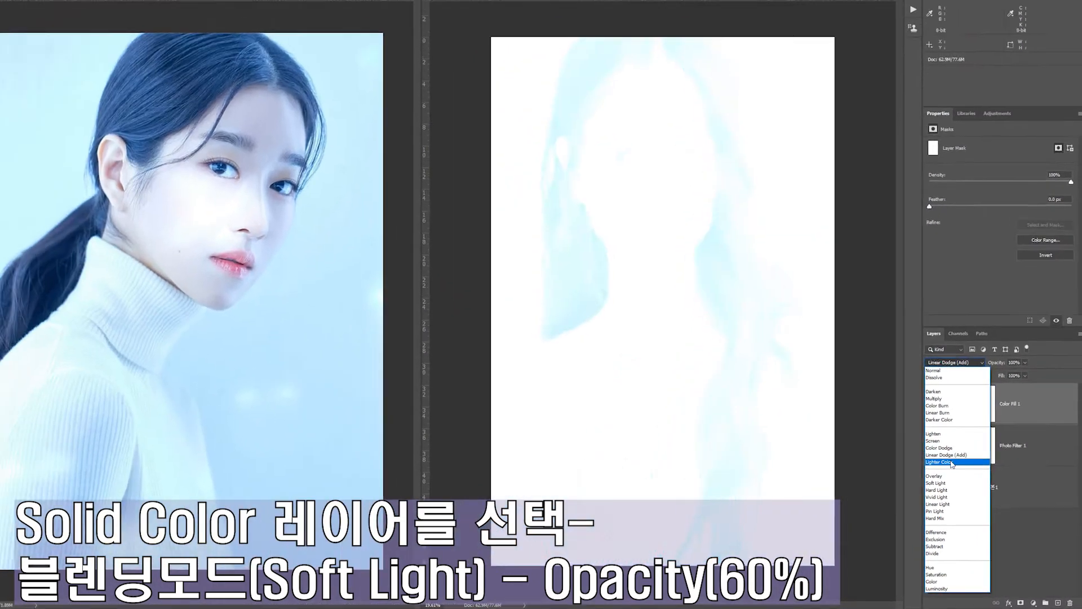
pyautogui.click(936, 483)
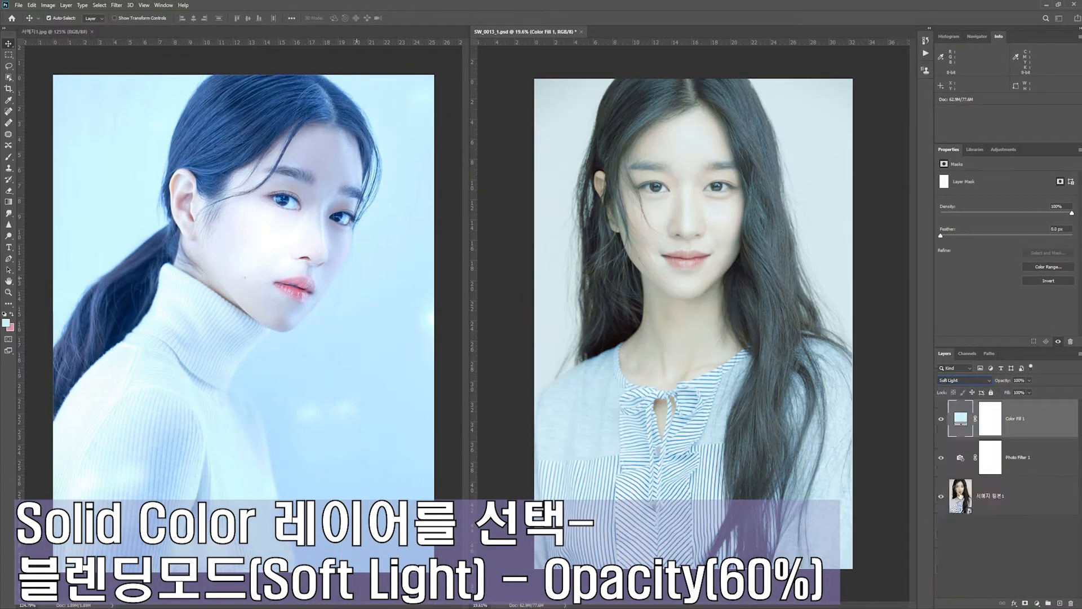
pyautogui.click(941, 419)
pyautogui.click(941, 419)
# Step: Set the colour fill layer's opacity to 60%, deselect it, and compare the portrait with and without the layer
pyautogui.click(1029, 380)
pyautogui.moveTo(1031, 390); pyautogui.dragTo(1013, 390)
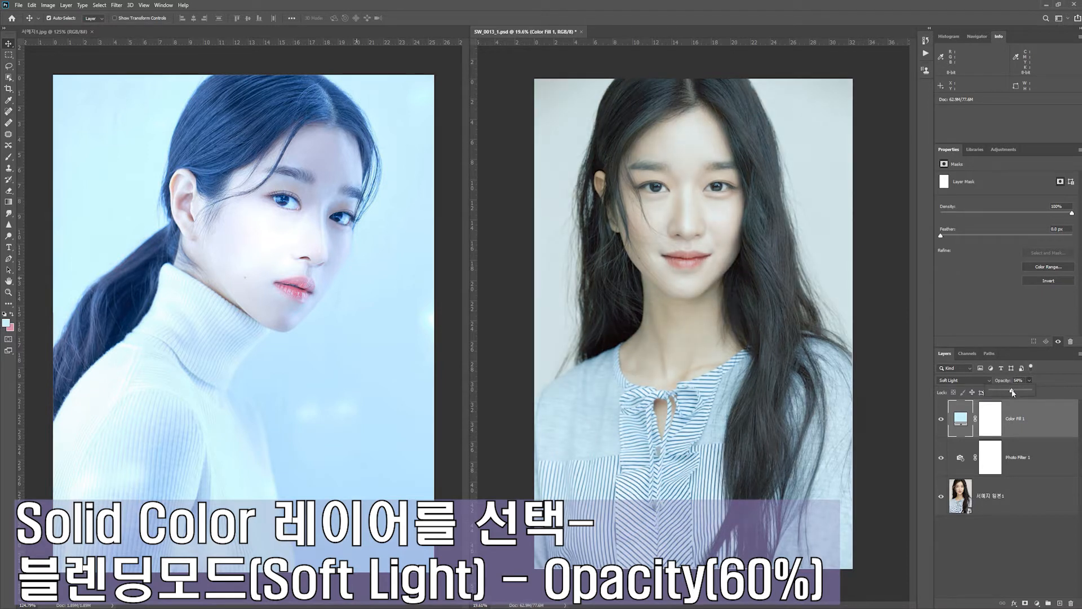
pyautogui.click(1021, 381)
pyautogui.write('60')
pyautogui.press('Return')
pyautogui.keyDown('ctrl'); pyautogui.click(961, 407); pyautogui.keyUp('ctrl')
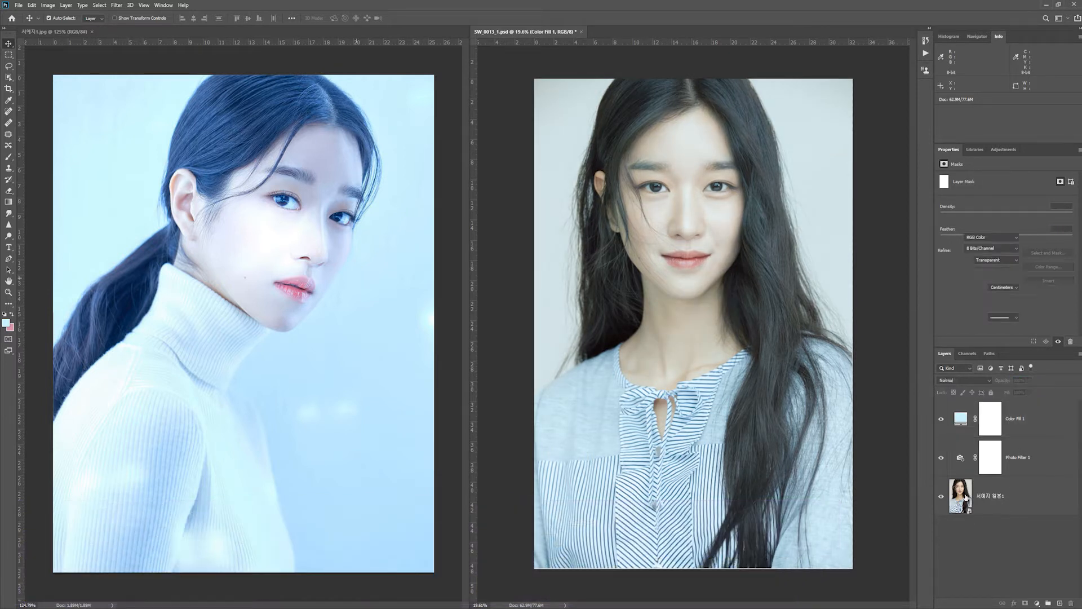
pyautogui.click(941, 419)
pyautogui.click(941, 418)
pyautogui.click(941, 419)
pyautogui.click(941, 419)
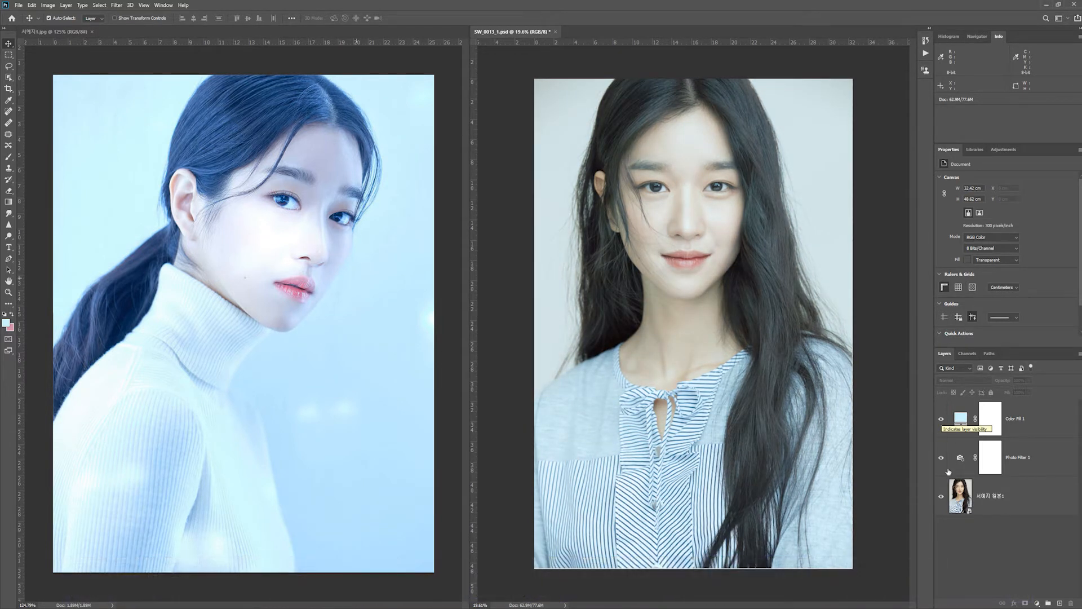
# Step: Add a Curves adjustment layer and, in the Blue channel, raise the black point to output 42 and set the white point to input 243
pyautogui.click(1038, 604)
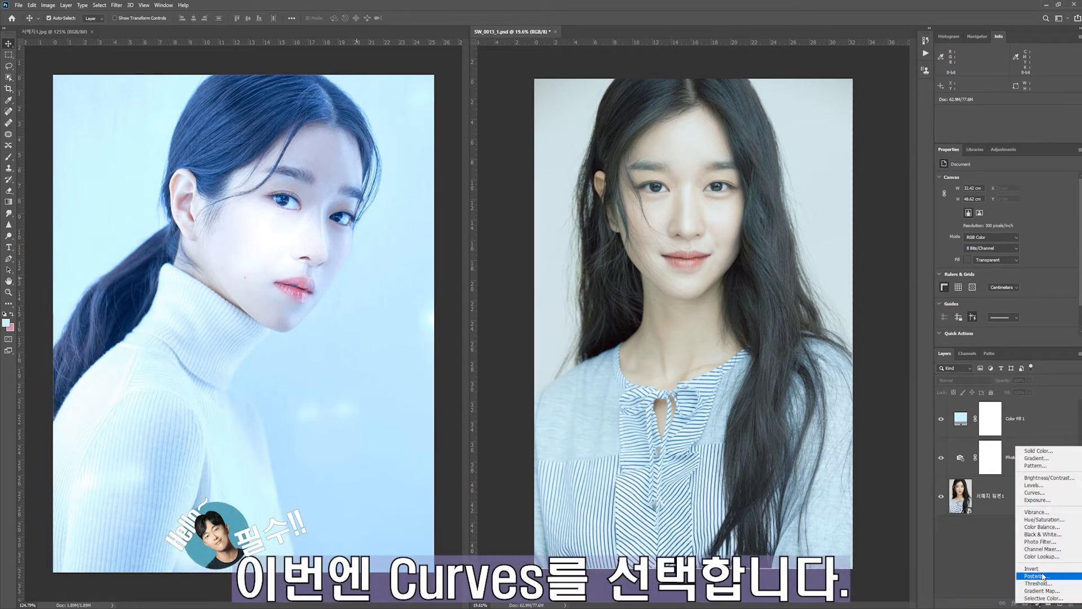
pyautogui.click(1051, 493)
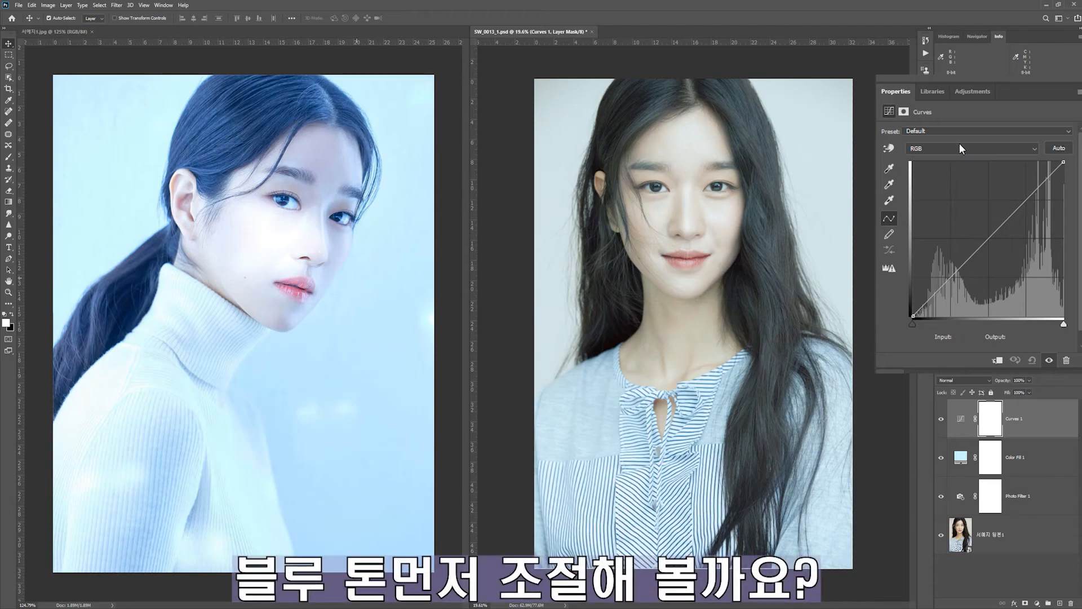
pyautogui.click(960, 146)
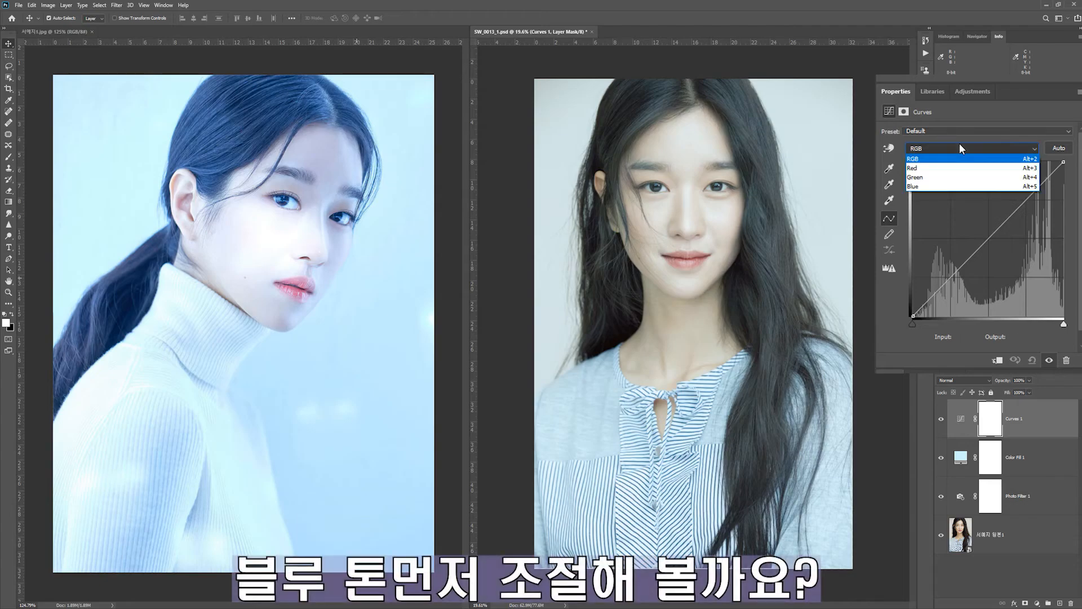
pyautogui.click(936, 186)
pyautogui.click(914, 313)
pyautogui.moveTo(914, 313); pyautogui.dragTo(889, 289)
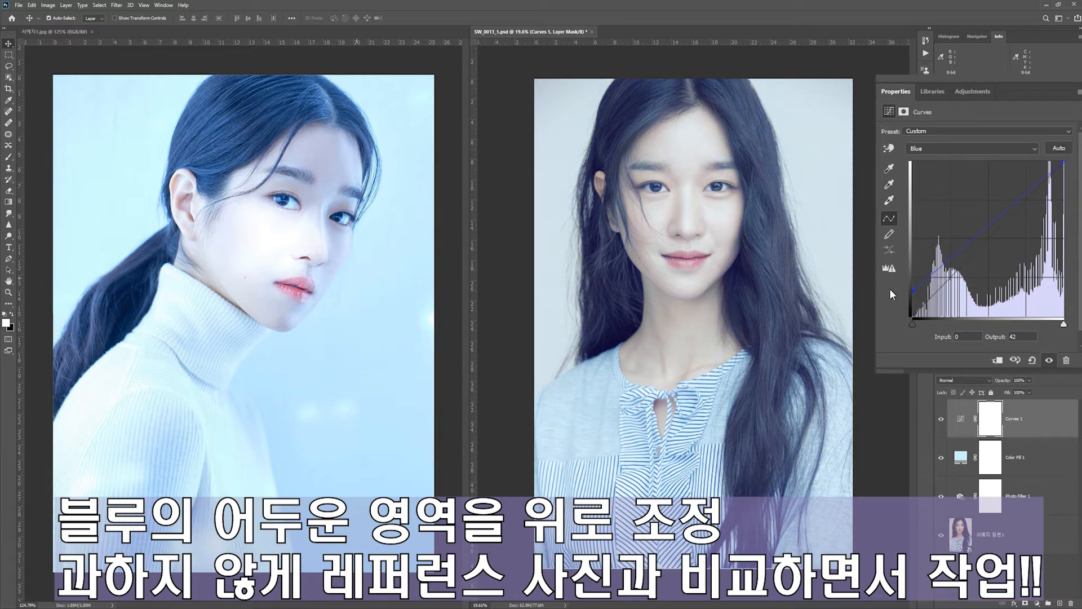
pyautogui.moveTo(1063, 165)
pyautogui.mouseDown()
pyautogui.moveTo(1072, 167)
pyautogui.moveTo(1054, 150)
pyautogui.mouseUp()
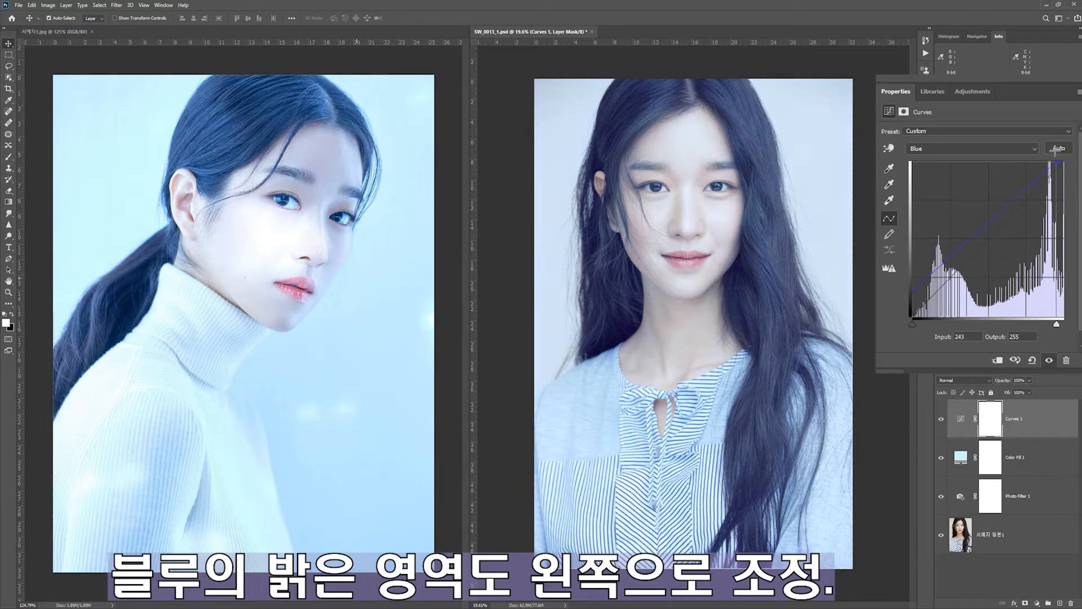
# Step: Reduce the Red channel of the curves by setting the black point to input 12 and the white point to output 243
pyautogui.click(992, 150)
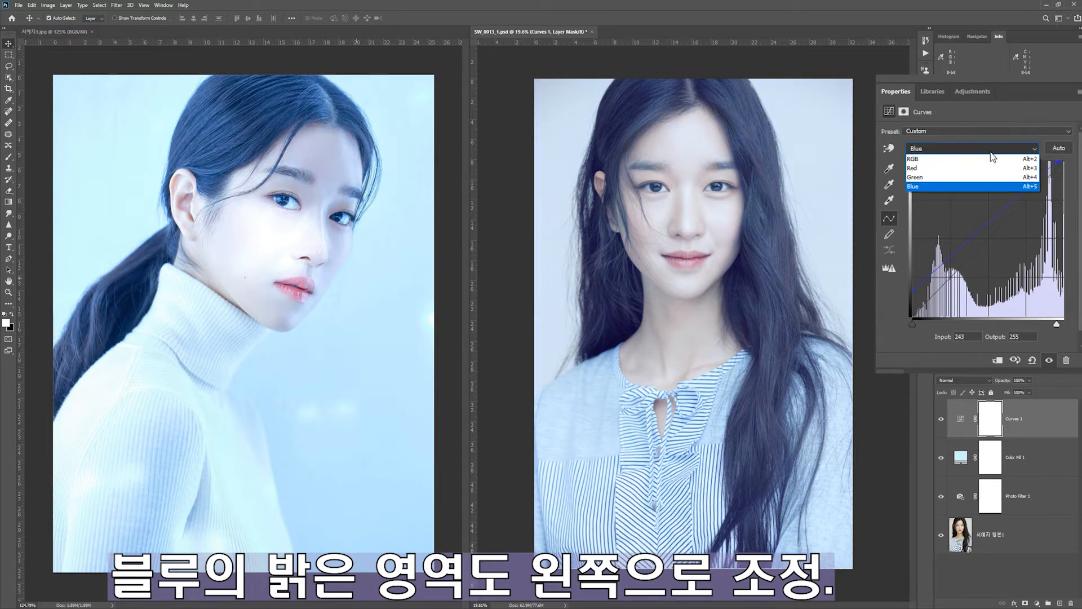
pyautogui.click(987, 168)
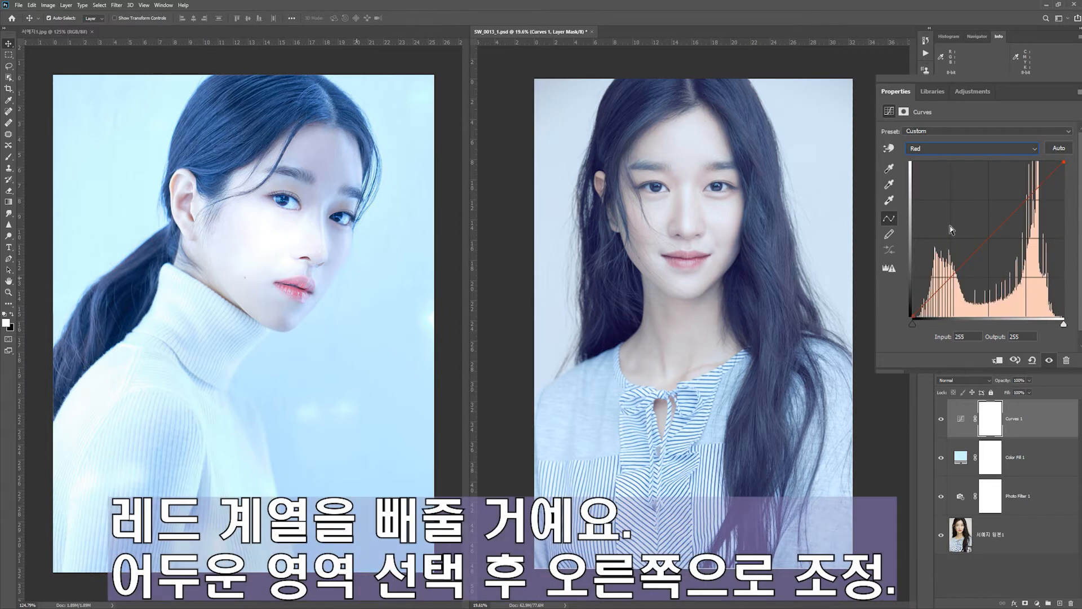
pyautogui.click(914, 314)
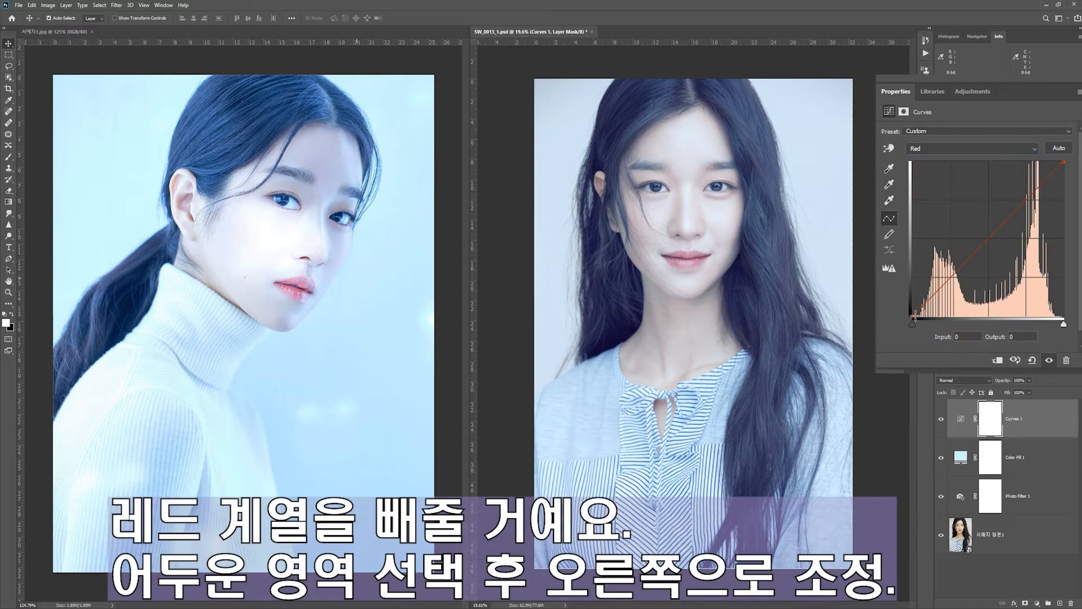
pyautogui.moveTo(913, 323)
pyautogui.mouseDown()
pyautogui.moveTo(935, 323)
pyautogui.moveTo(913, 299)
pyautogui.moveTo(909, 327)
pyautogui.moveTo(922, 329)
pyautogui.mouseUp()
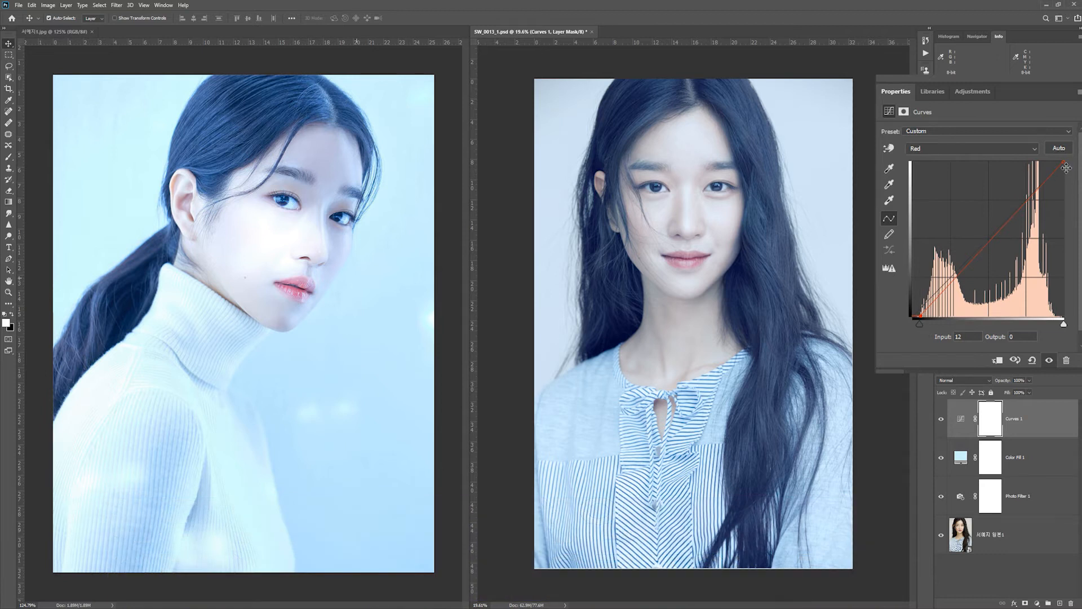
pyautogui.moveTo(1063, 163)
pyautogui.mouseDown()
pyautogui.moveTo(1037, 162)
pyautogui.moveTo(1073, 156)
pyautogui.moveTo(1077, 198)
pyautogui.moveTo(1078, 169)
pyautogui.mouseUp()
# Step: Brighten the composite RGB curve by setting its white point to input 250, output 255
pyautogui.hotkey('alt', '2')
pyautogui.moveTo(911, 317); pyautogui.dragTo(890, 343)
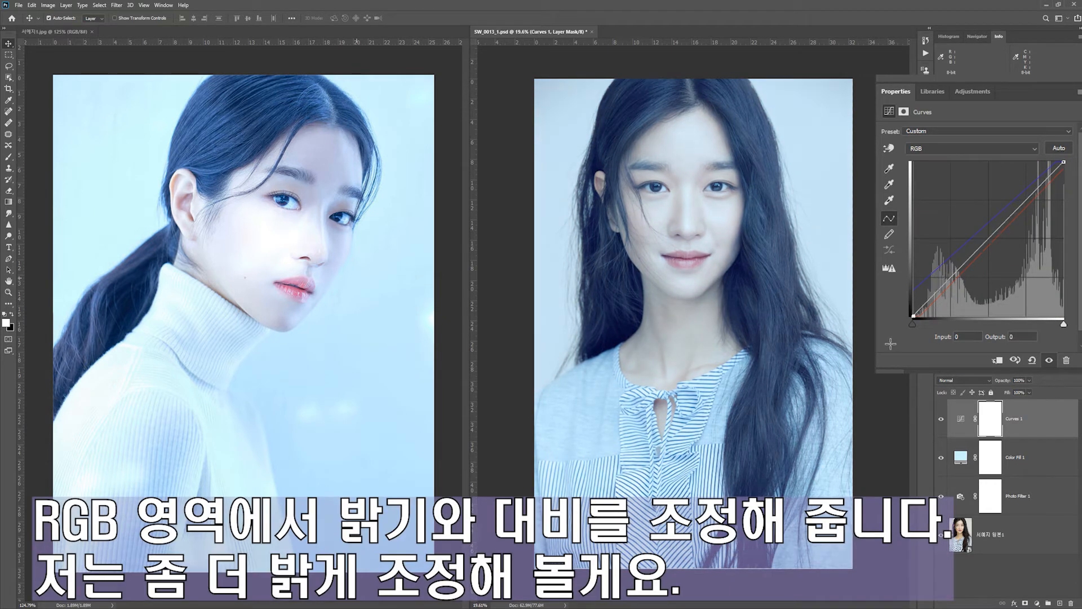
pyautogui.moveTo(1062, 163)
pyautogui.mouseDown()
pyautogui.moveTo(1052, 154)
pyautogui.moveTo(1060, 148)
pyautogui.mouseUp()
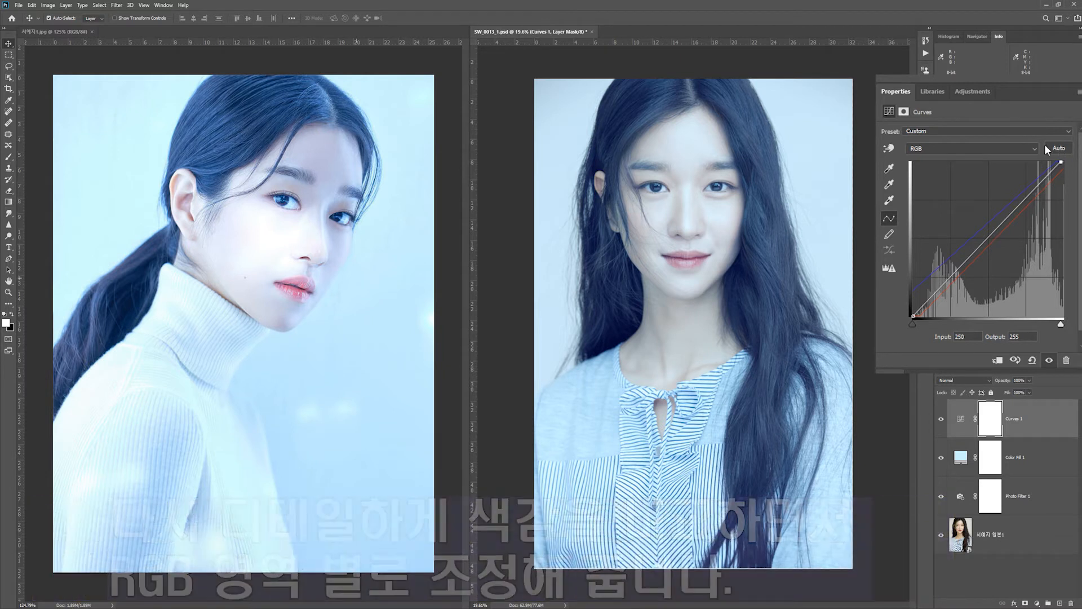
# Step: Move the Red curve's black point back toward its original corner to refine the shadow tint
pyautogui.click(945, 150)
pyautogui.click(946, 168)
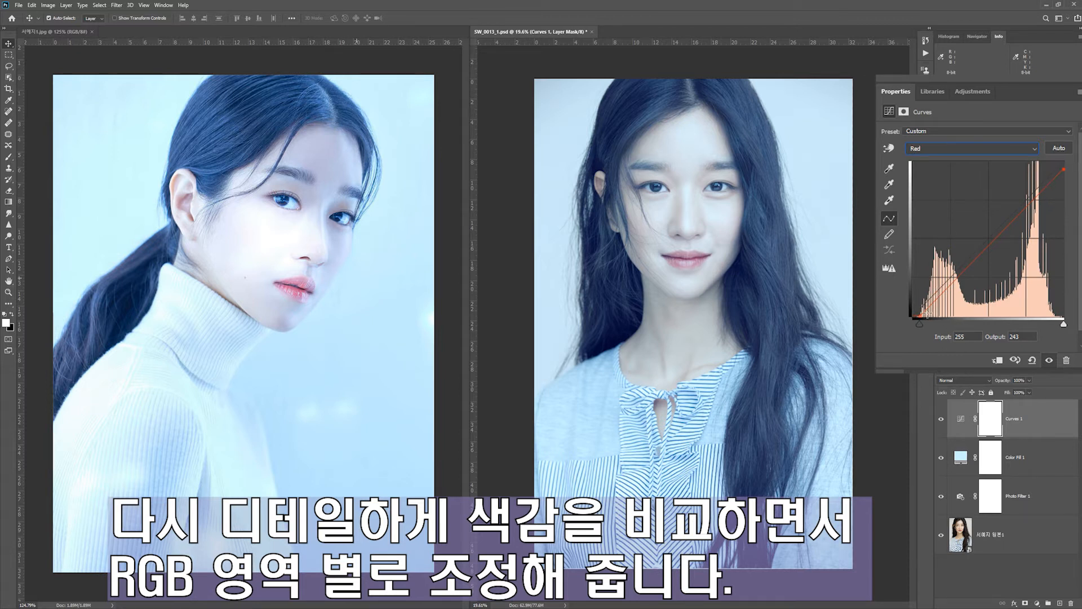
pyautogui.moveTo(920, 316)
pyautogui.mouseDown()
pyautogui.moveTo(938, 293)
pyautogui.moveTo(957, 324)
pyautogui.moveTo(902, 322)
pyautogui.mouseUp()
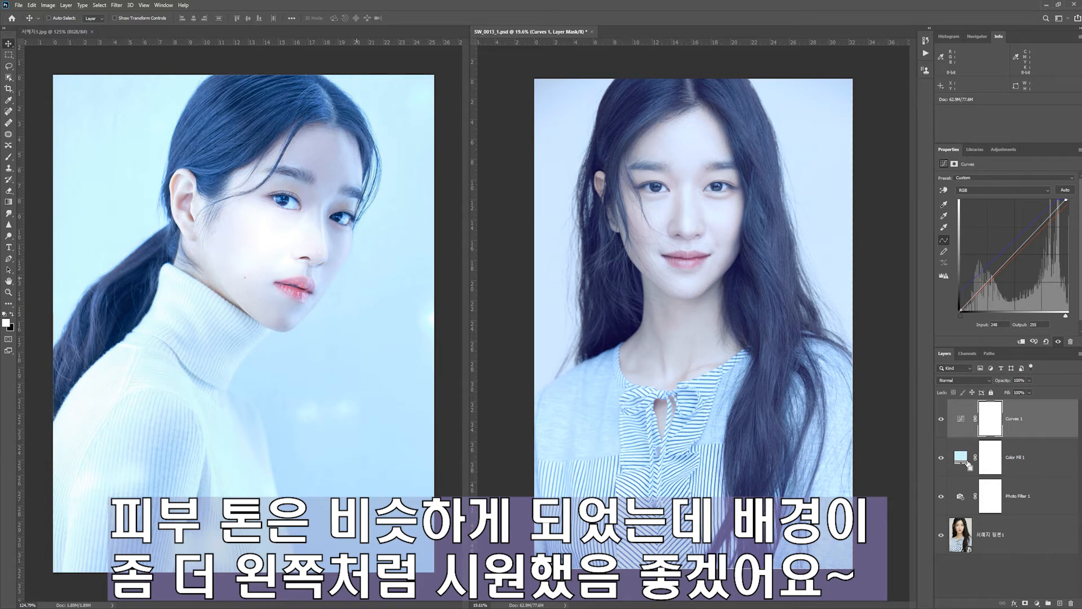
# Step: Duplicate the Curves adjustment layer and invert the copy's mask to black
pyautogui.hotkey('ctrl', 'j')
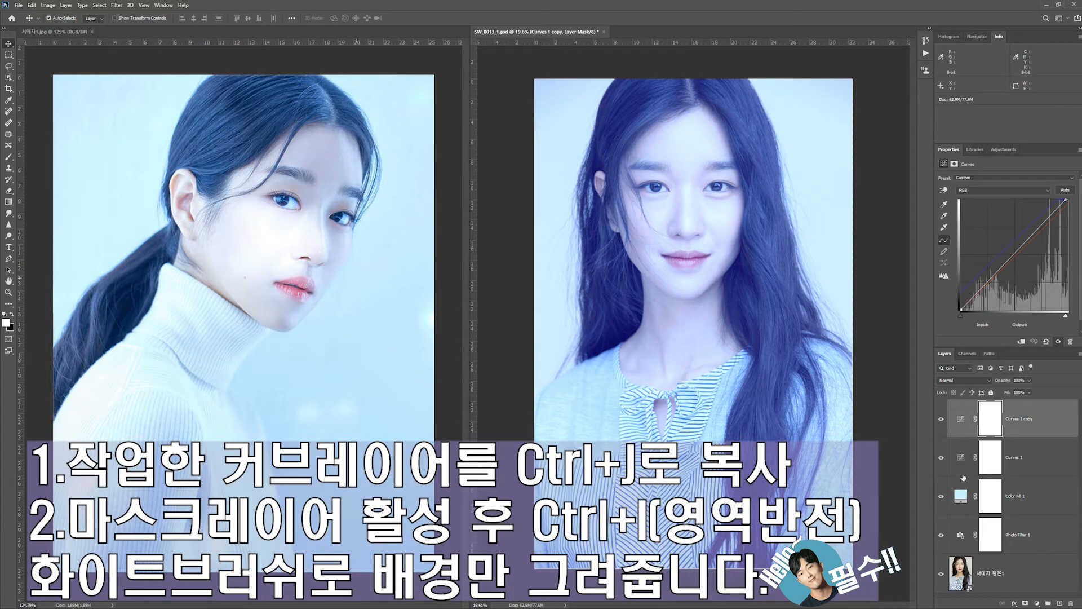
pyautogui.click(990, 424)
pyautogui.hotkey('ctrl', 'i')
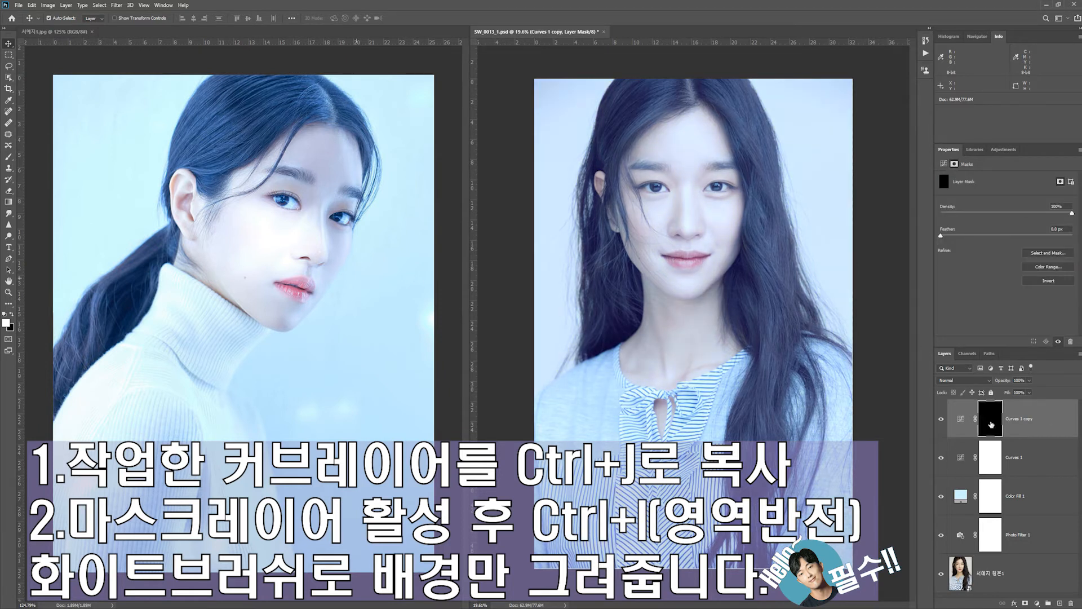
# Step: Paint the background on both sides of the woman in white on the copied curves layer's mask with an enlarged brush
pyautogui.press('b')
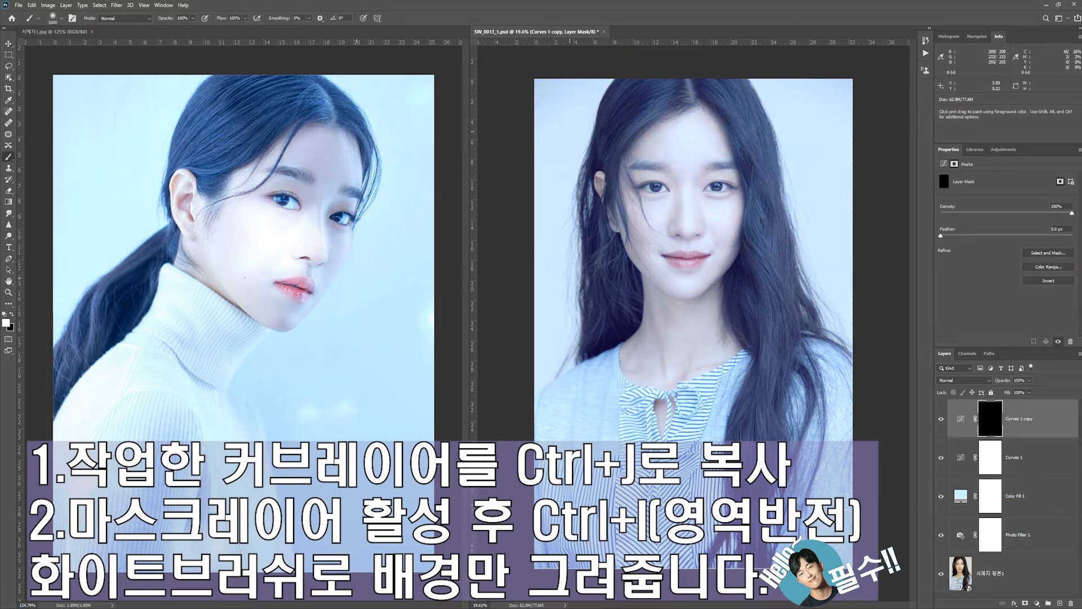
pyautogui.press(']')
pyautogui.moveTo(535, 368); pyautogui.dragTo(521, 408)
pyautogui.moveTo(811, 188); pyautogui.dragTo(871, 355)
# Step: Shift the background toward cyan by moving the Green curve's white point to a lower input in the copied curves layer
pyautogui.click(962, 419)
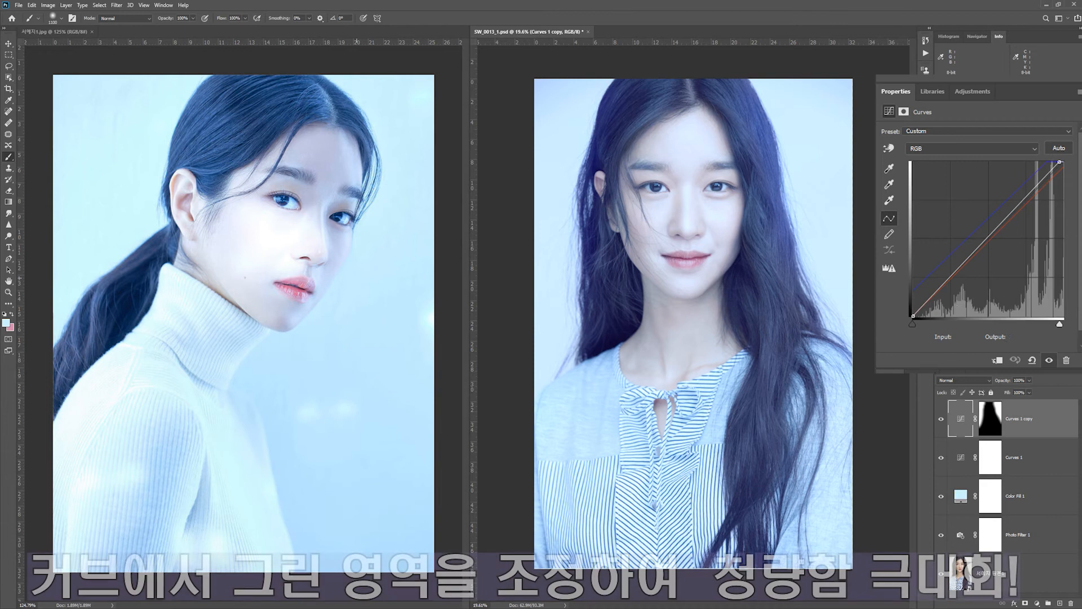
pyautogui.click(972, 150)
pyautogui.click(957, 172)
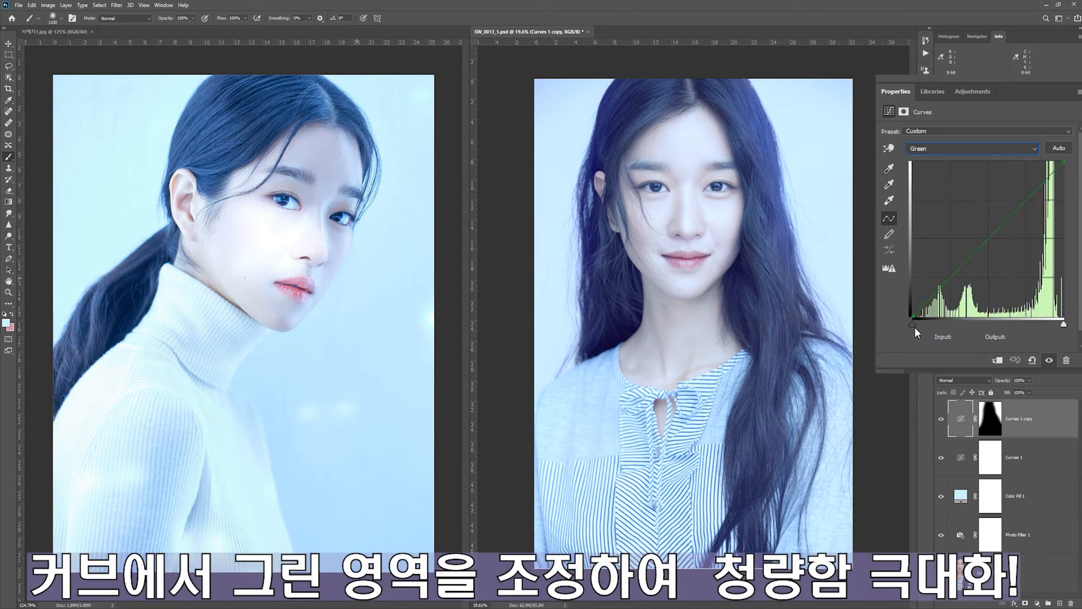
pyautogui.moveTo(1062, 164)
pyautogui.mouseDown()
pyautogui.moveTo(1046, 160)
pyautogui.moveTo(1053, 152)
pyautogui.mouseUp()
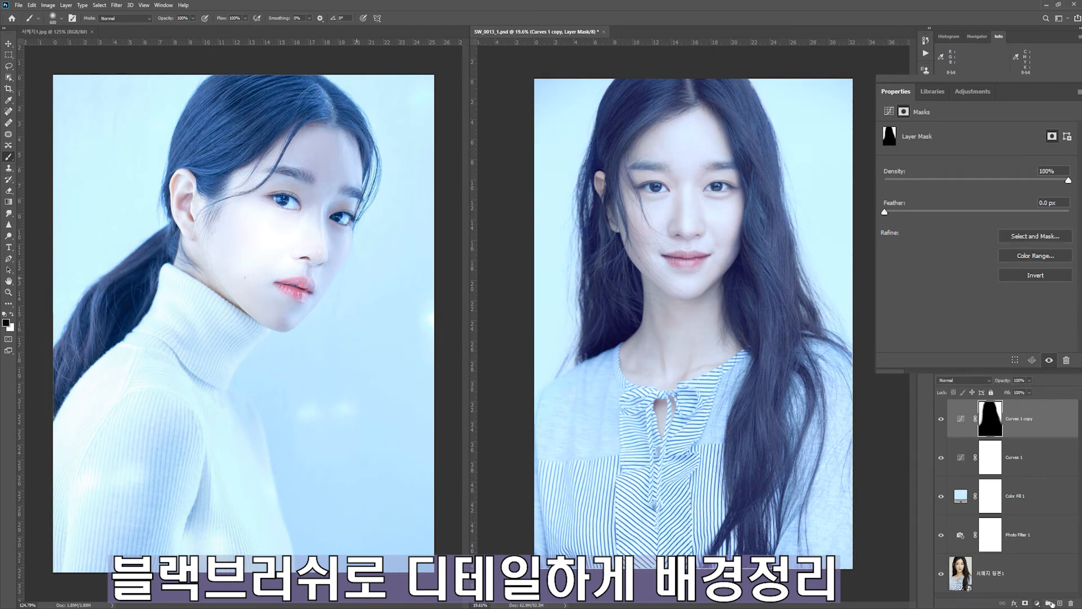
# Step: Add a Hue/Saturation adjustment layer and set the saturation of the Magentas to +50
pyautogui.press('v')
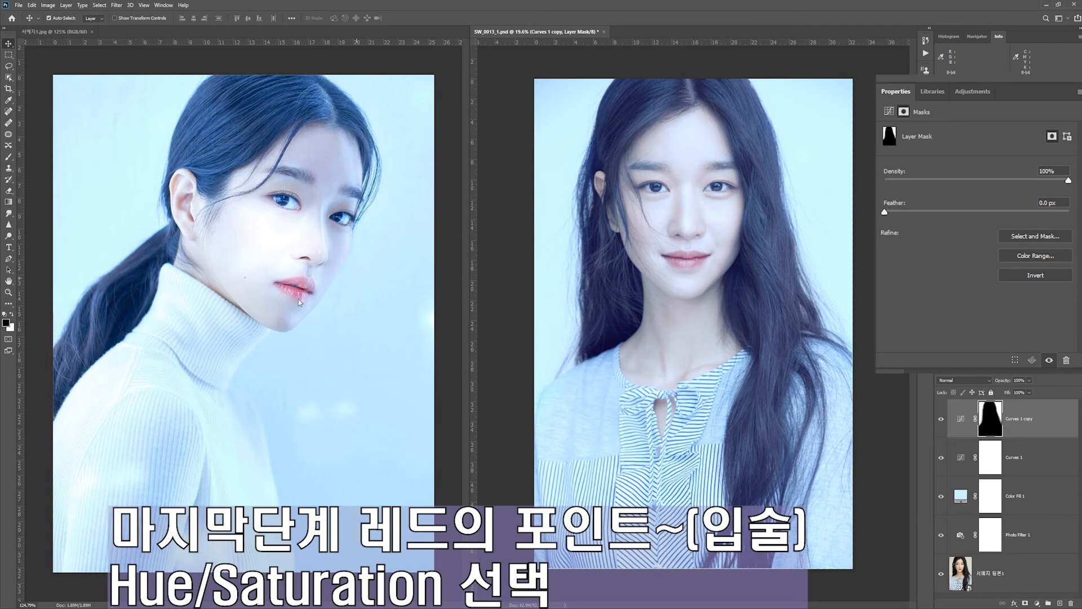
pyautogui.click(1037, 602)
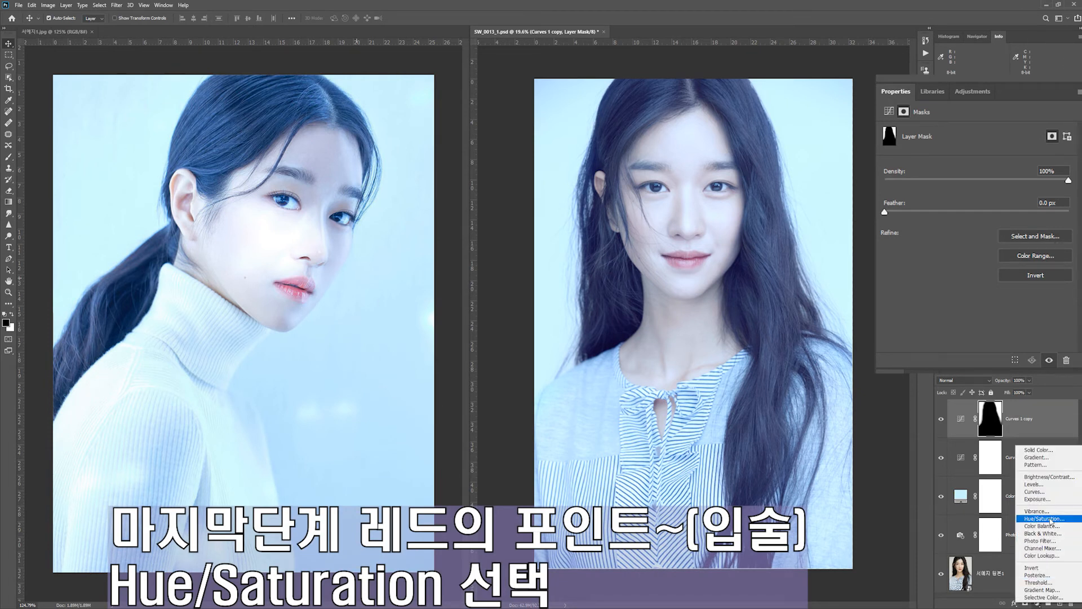
pyautogui.click(1051, 519)
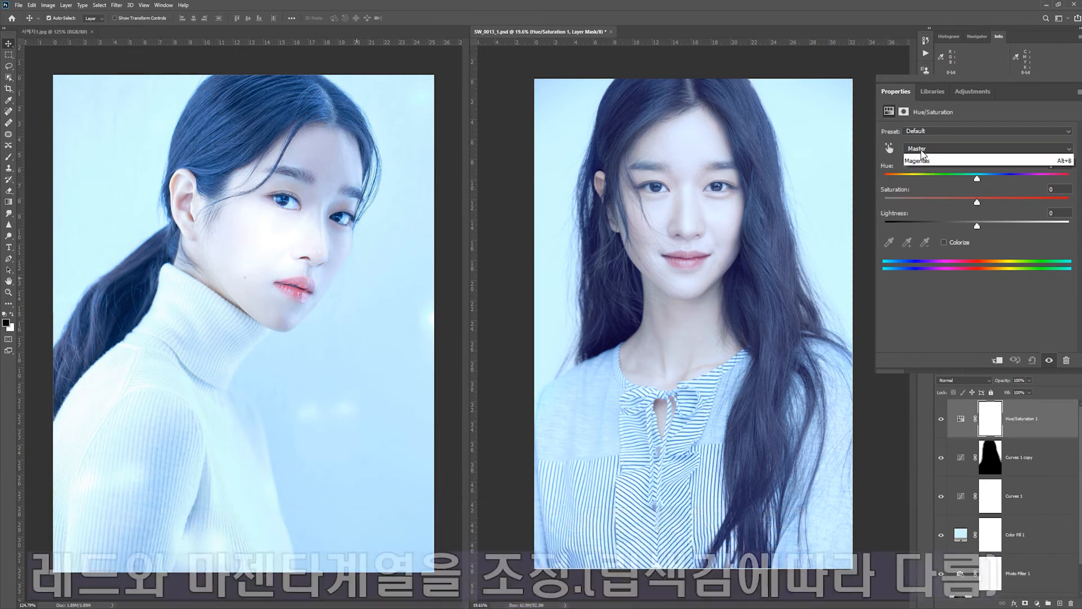
pyautogui.click(920, 148)
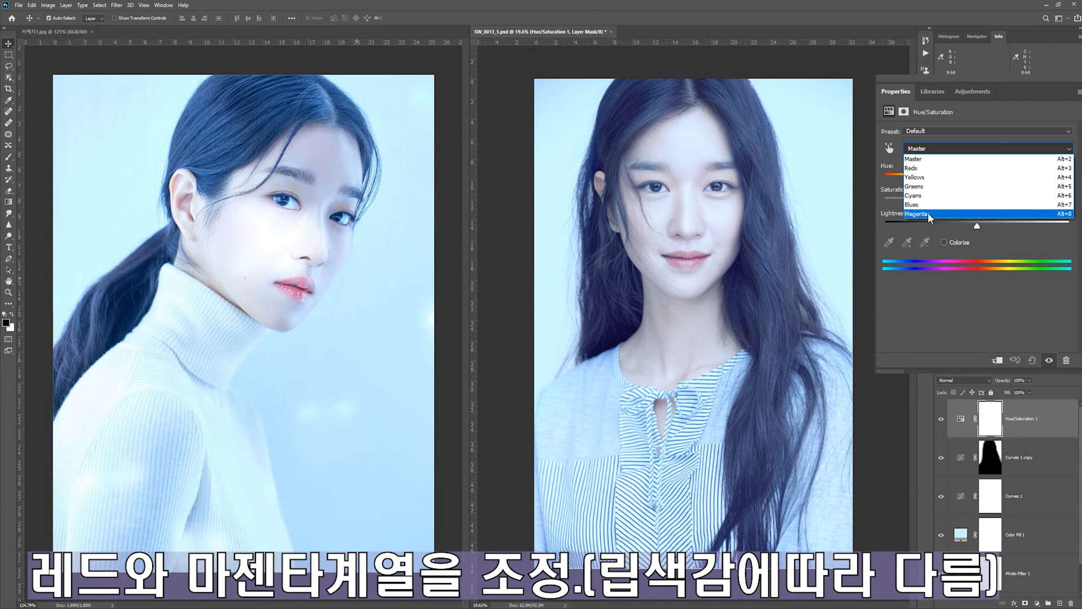
pyautogui.click(949, 214)
pyautogui.moveTo(976, 201); pyautogui.dragTo(1024, 204)
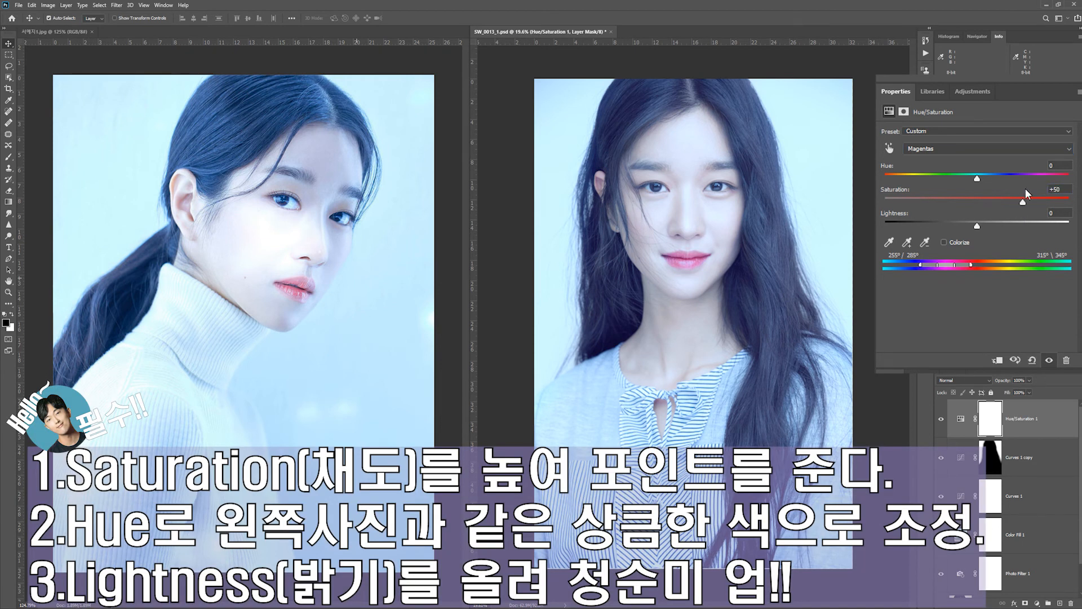
# Step: Set the Magentas' hue to +18 and lightness to +14, and compare the lips with the adjustment hidden and shown
pyautogui.moveTo(979, 178)
pyautogui.mouseDown()
pyautogui.moveTo(955, 178)
pyautogui.moveTo(987, 180)
pyautogui.mouseUp()
pyautogui.moveTo(981, 176); pyautogui.dragTo(993, 174)
pyautogui.moveTo(976, 226)
pyautogui.mouseDown()
pyautogui.moveTo(1005, 226)
pyautogui.moveTo(992, 226)
pyautogui.mouseUp()
pyautogui.click(940, 419)
pyautogui.click(940, 420)
pyautogui.click(941, 420)
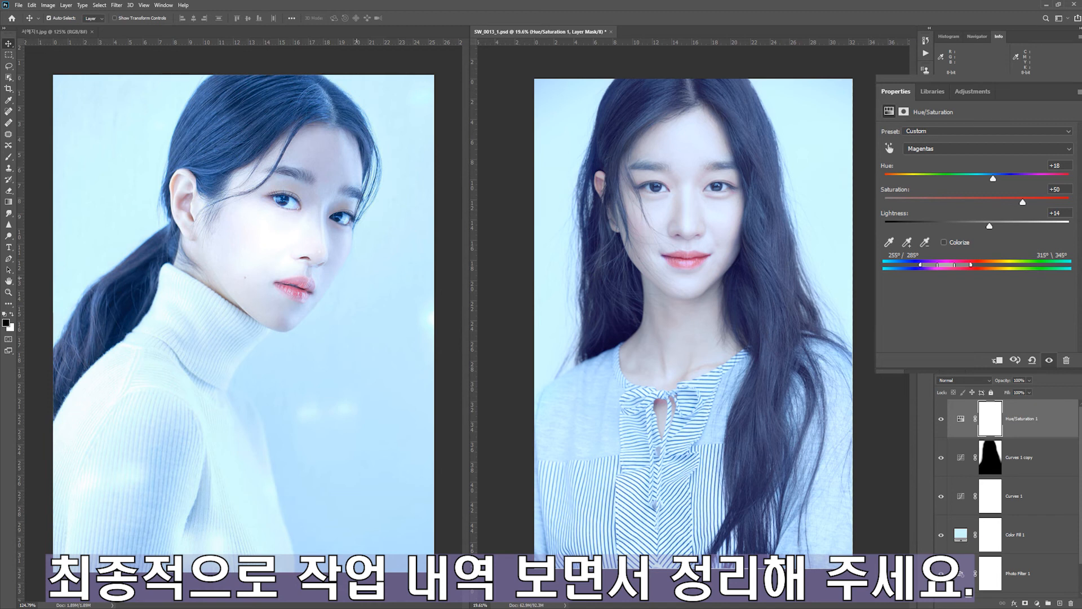
# Step: Select all layers from the original photo up to Hue/Saturation and merge them into one layer
pyautogui.scroll(-2, 1009, 496)
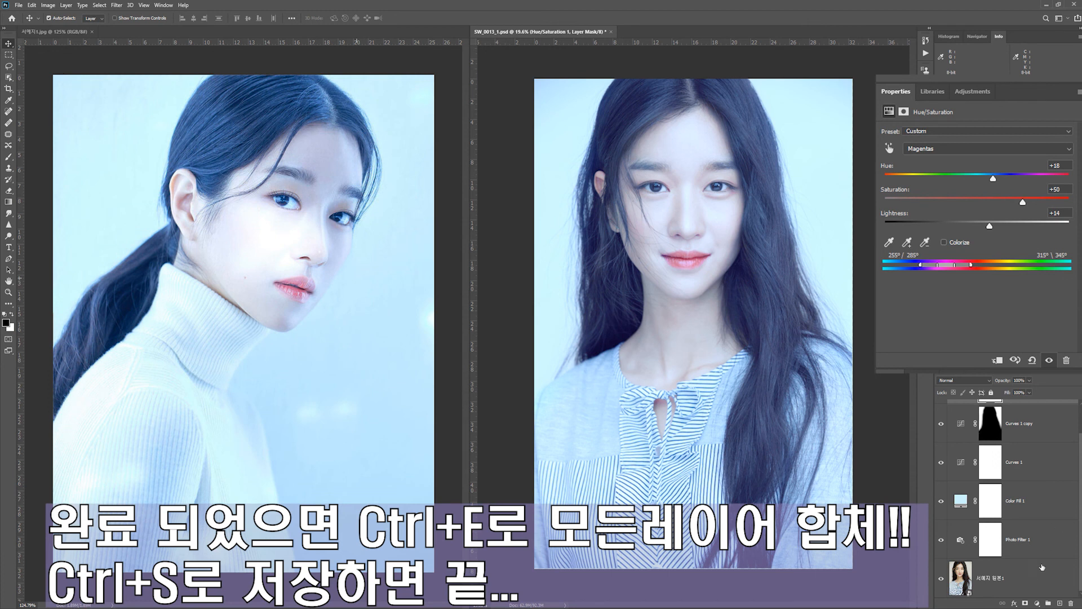
pyautogui.click(1061, 585)
pyautogui.scroll(3, 1031, 507)
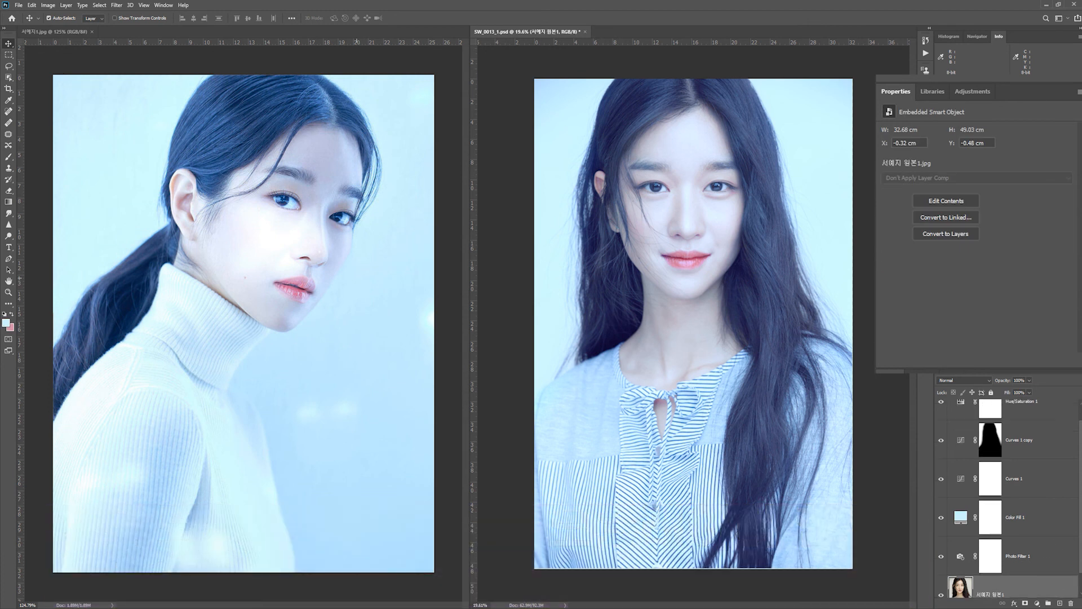
pyautogui.keyDown('shift'); pyautogui.click(1027, 427); pyautogui.keyUp('shift')
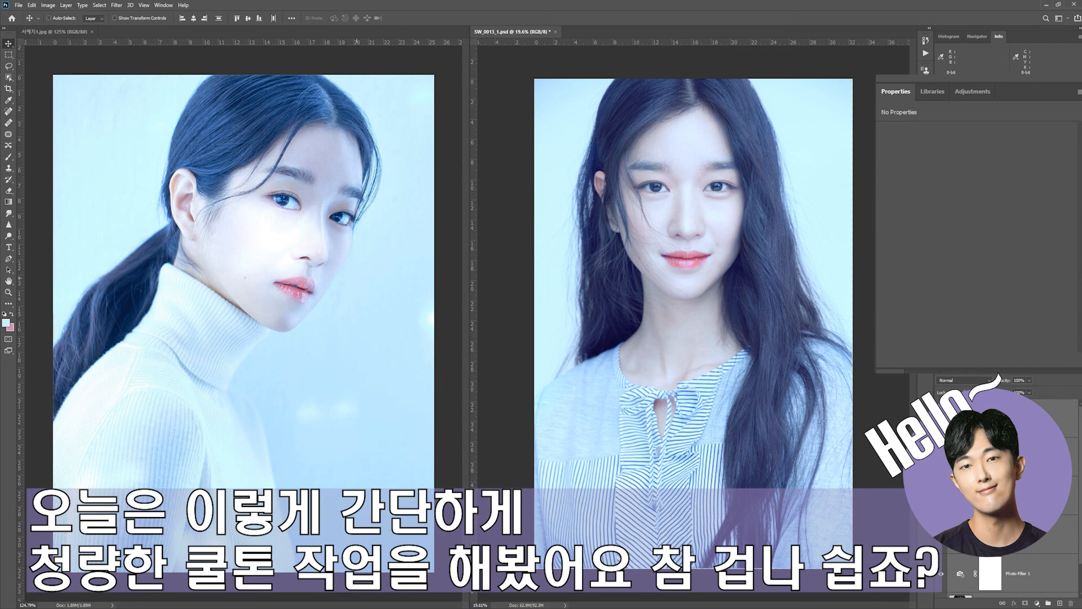
pyautogui.hotkey('ctrl', 'e')
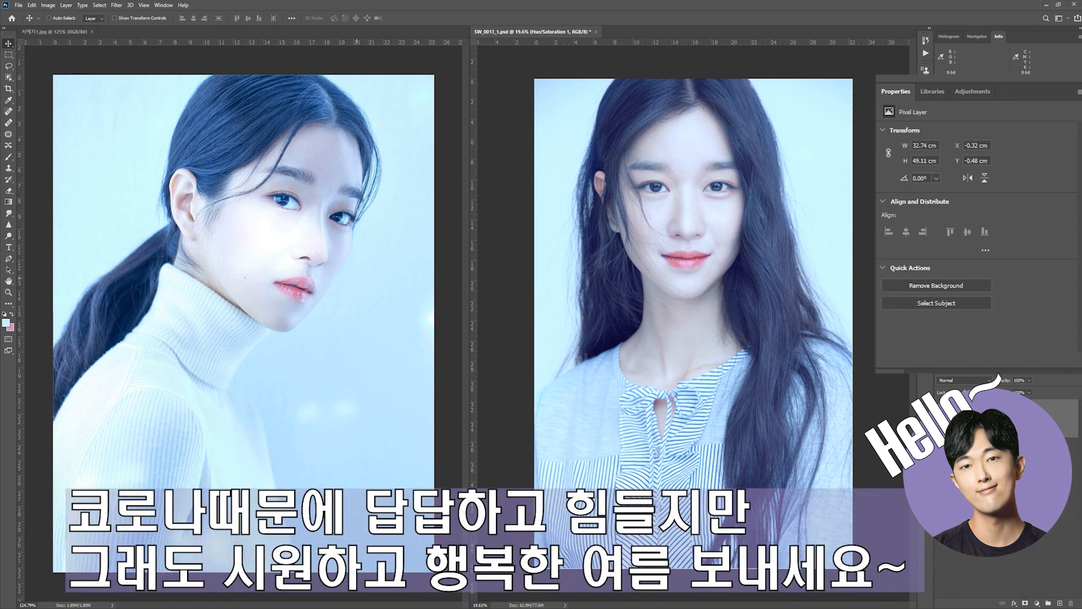